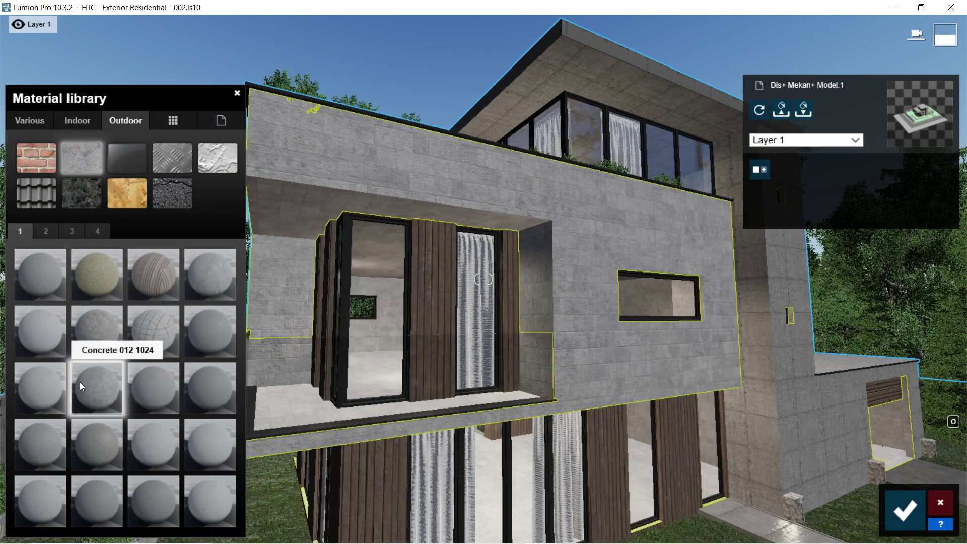
Give the facade darker concrete and wood materials and shorten the Wild Grass 02 lawn.
click(57, 442)
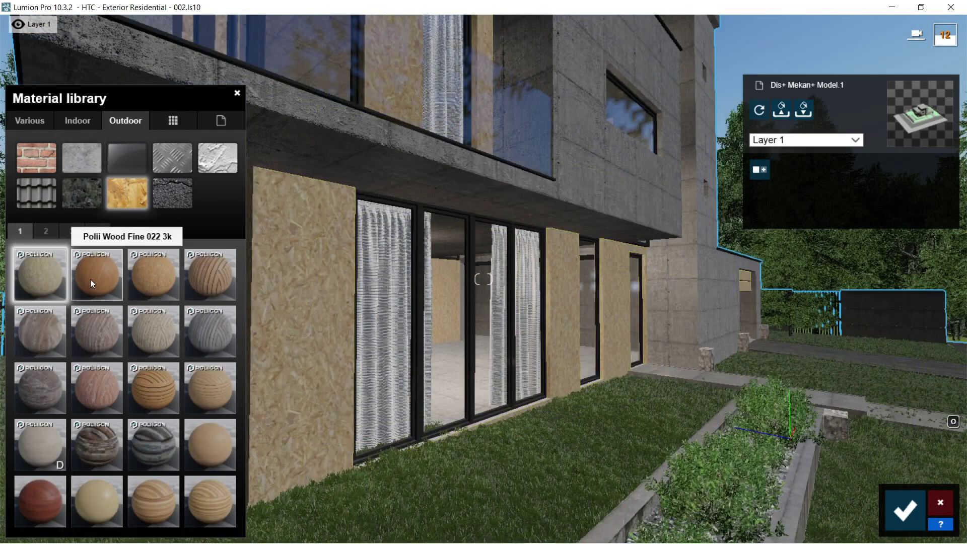
click(205, 319)
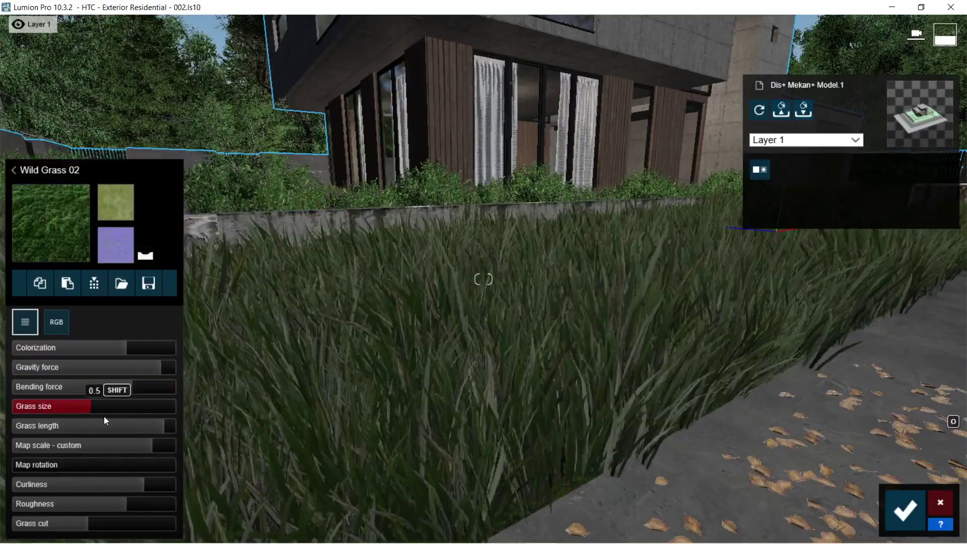
drag(103, 416, 25, 419)
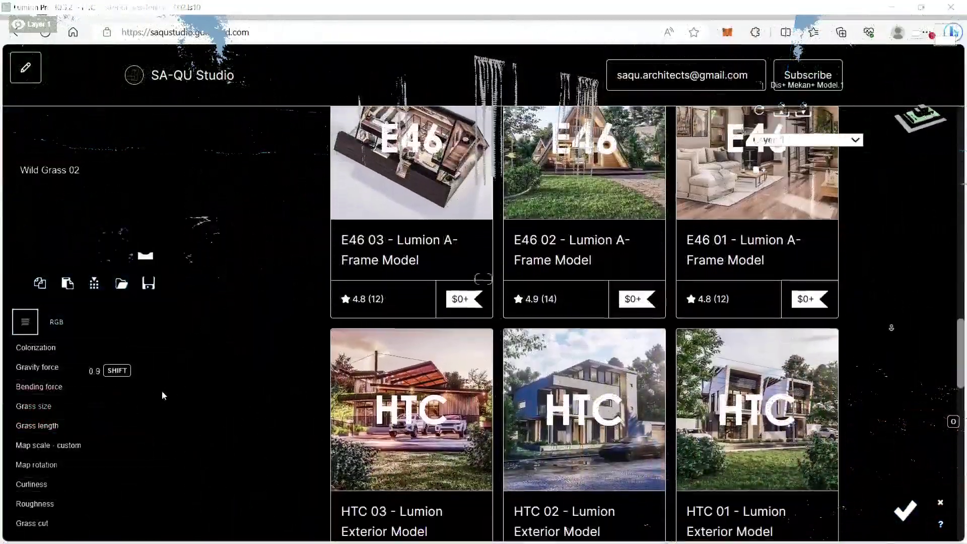
Open the HTC 02 Lumion Exterior Model product page and enter 9494.94 as the fair price.
scroll(892, 328, down, 1)
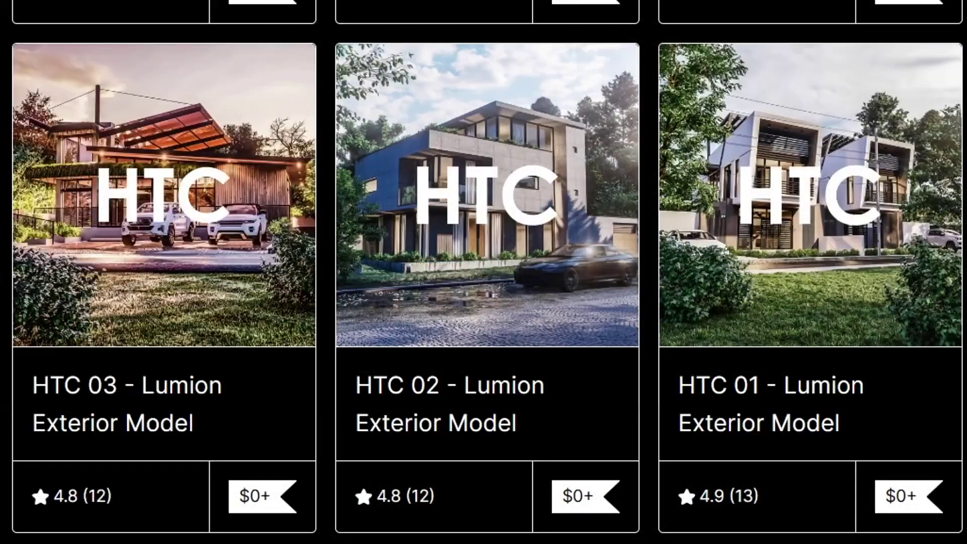
click(584, 332)
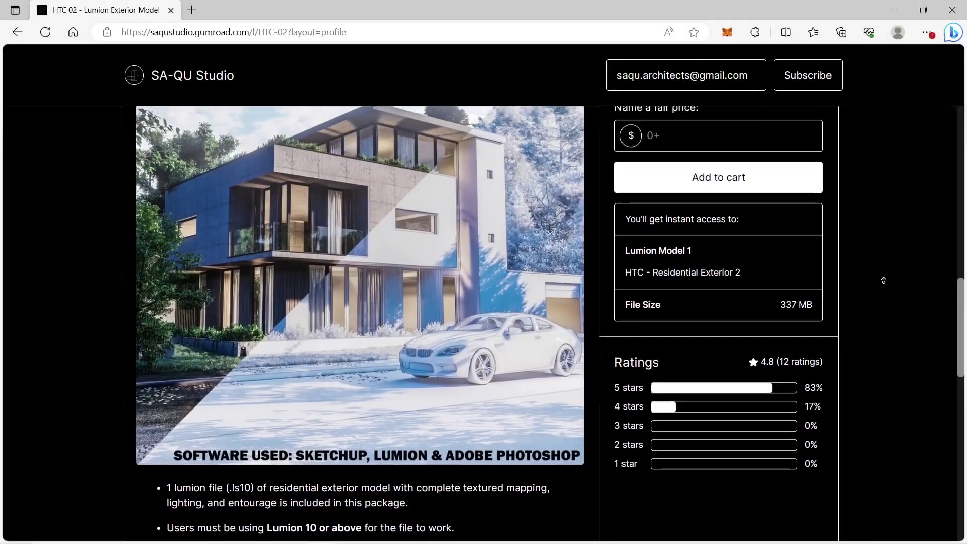
scroll(884, 282, up, 4)
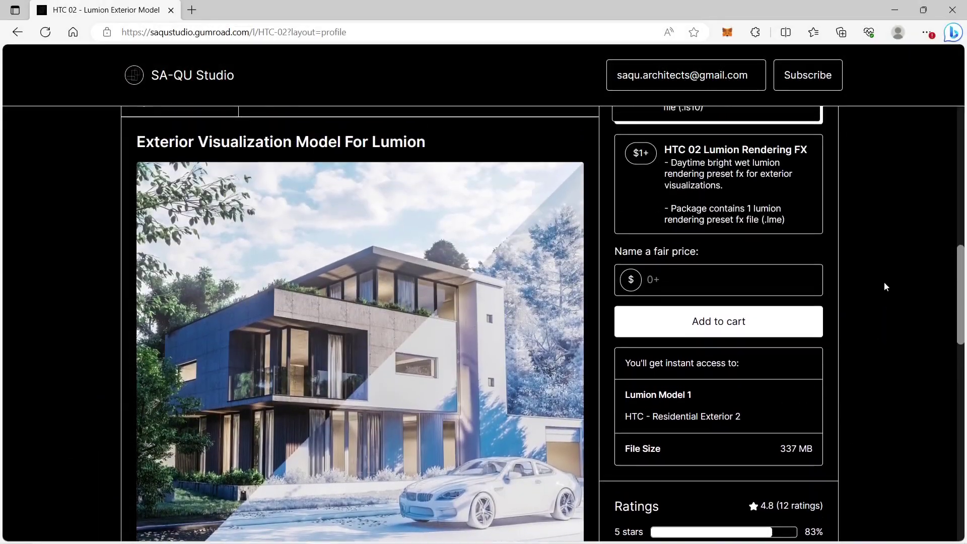
click(780, 273)
text(9494.94)
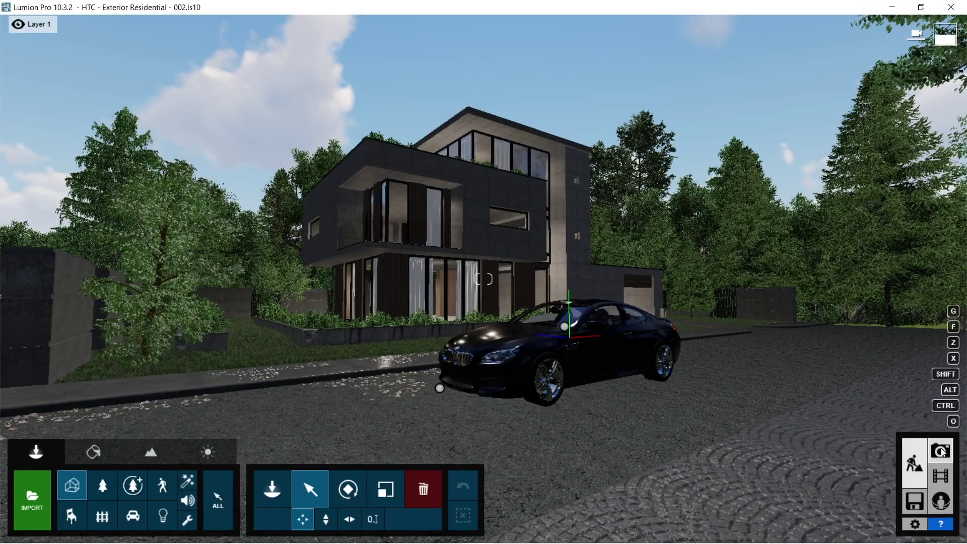
Switch to Photo mode and add the Shadow effect to the photo.
click(916, 443)
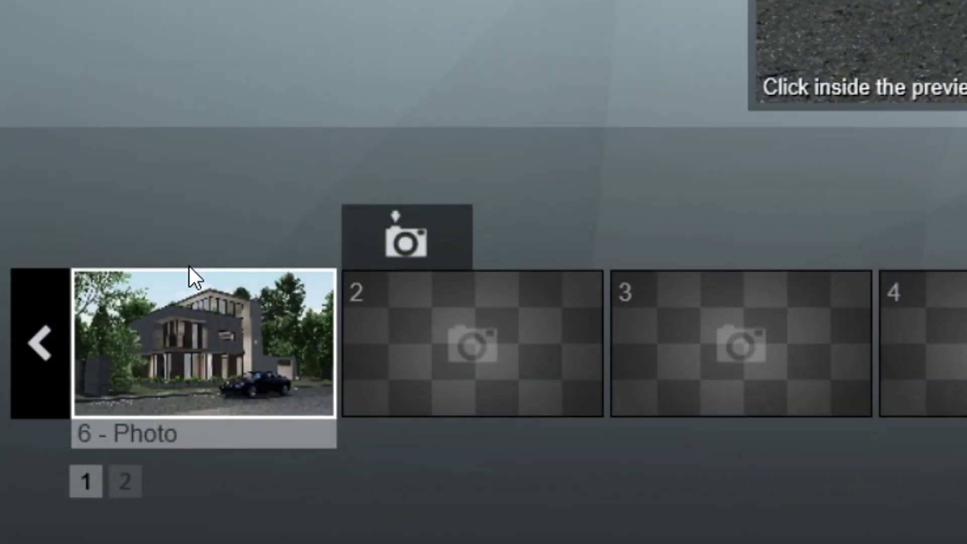
mouse_move(75, 456)
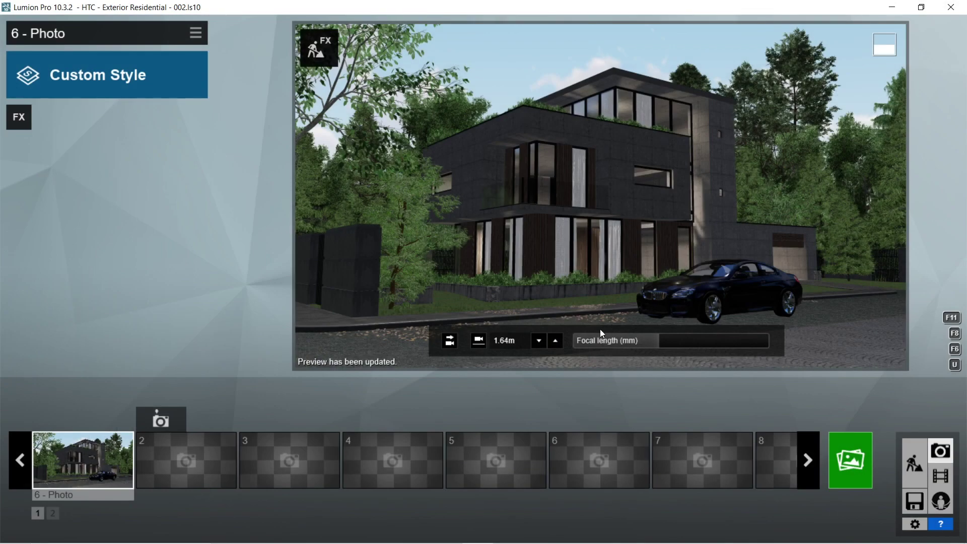
mouse_move(612, 337)
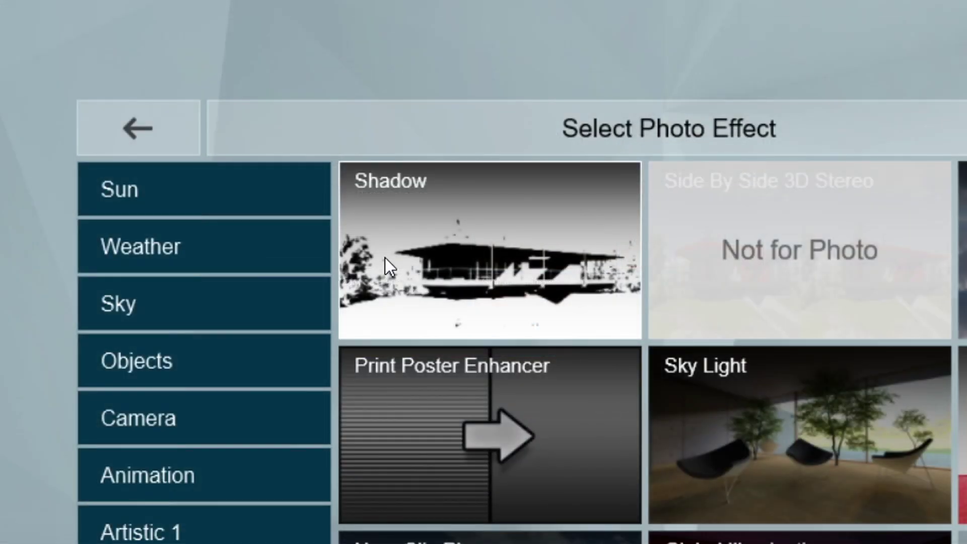
click(384, 258)
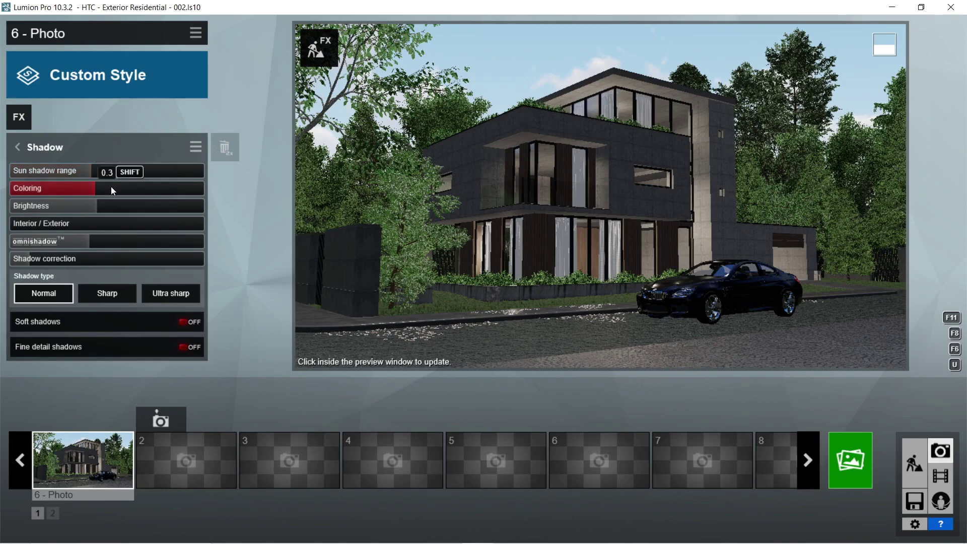
Set Shadow brightness to 0.0 and turn on soft and fine detail shadows.
click(53, 207)
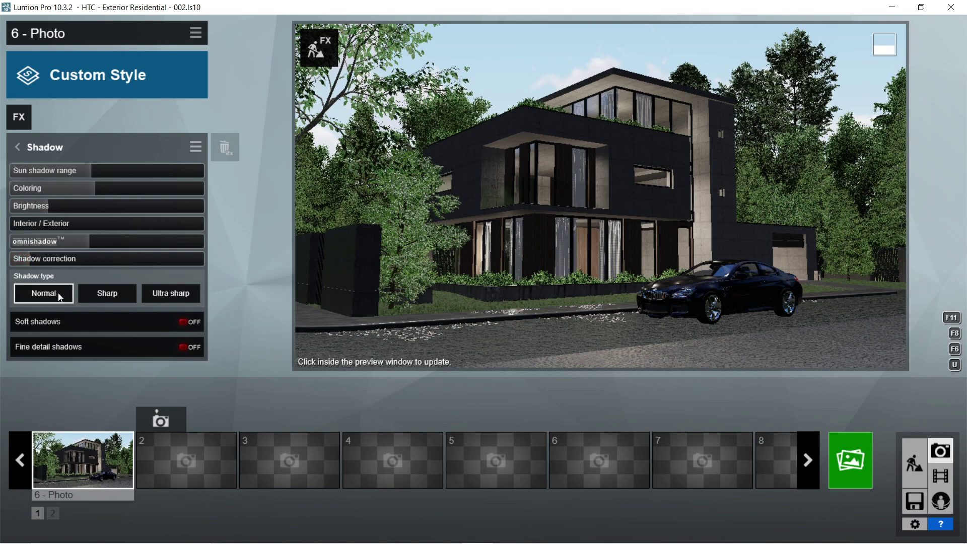
click(172, 323)
click(175, 347)
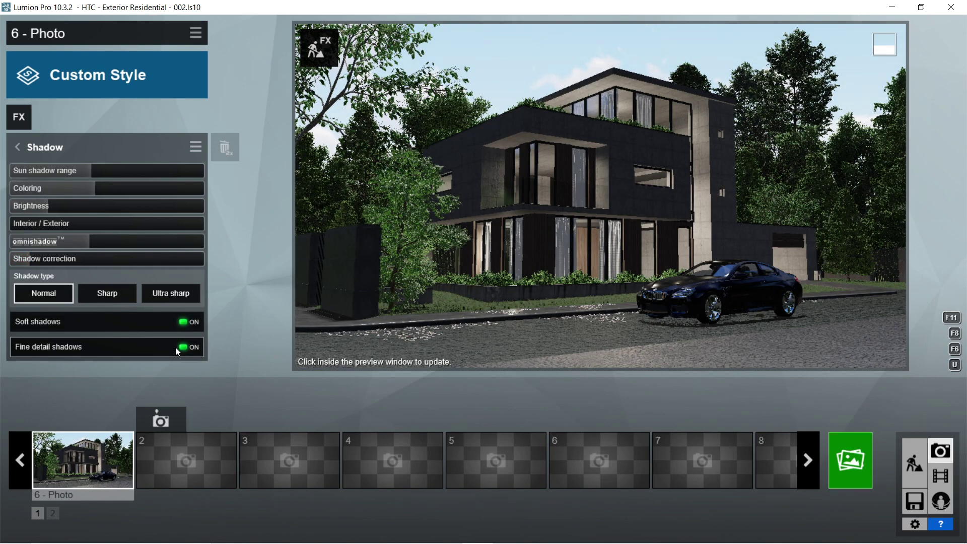
click(445, 290)
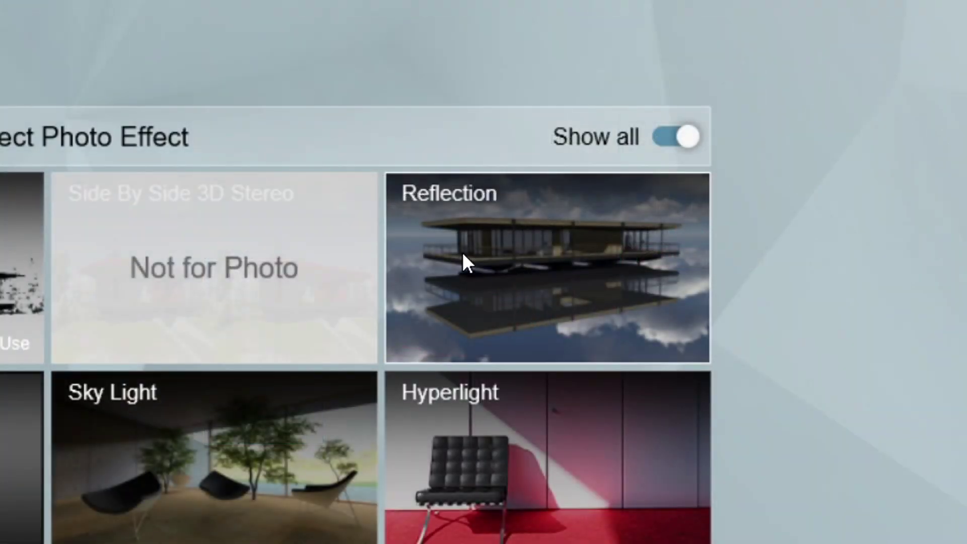
Add a Reflection effect with 25.0cm threshold, speedray reflections on and Low preview quality.
click(655, 133)
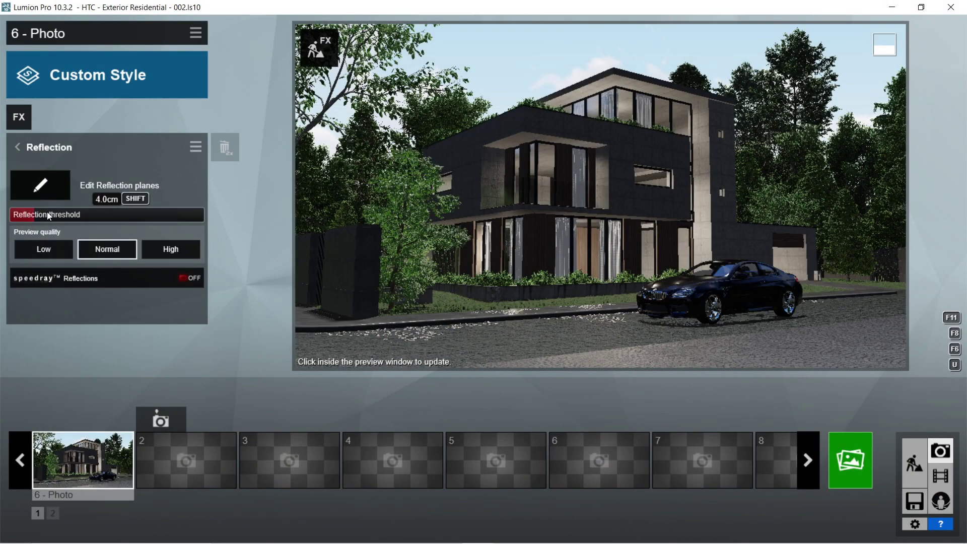
drag(141, 220, 208, 220)
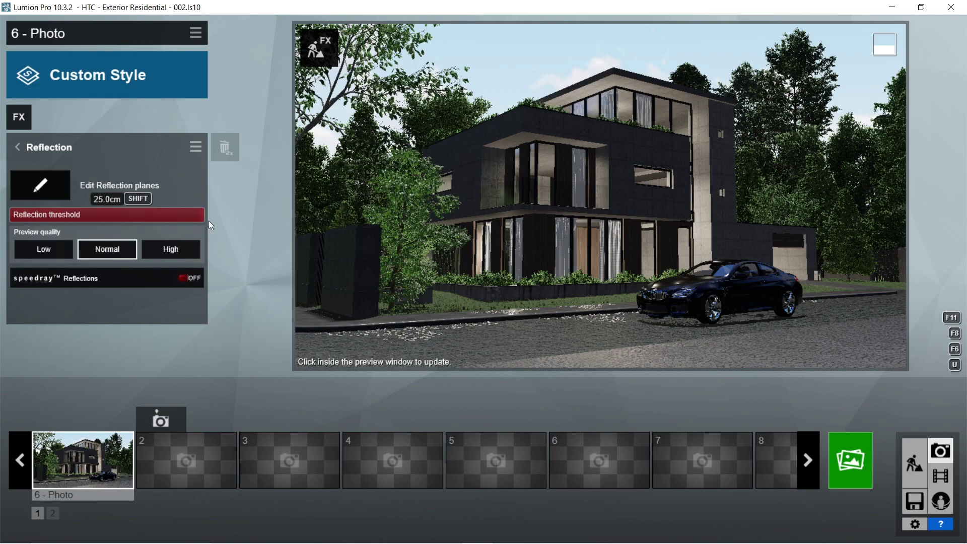
click(183, 278)
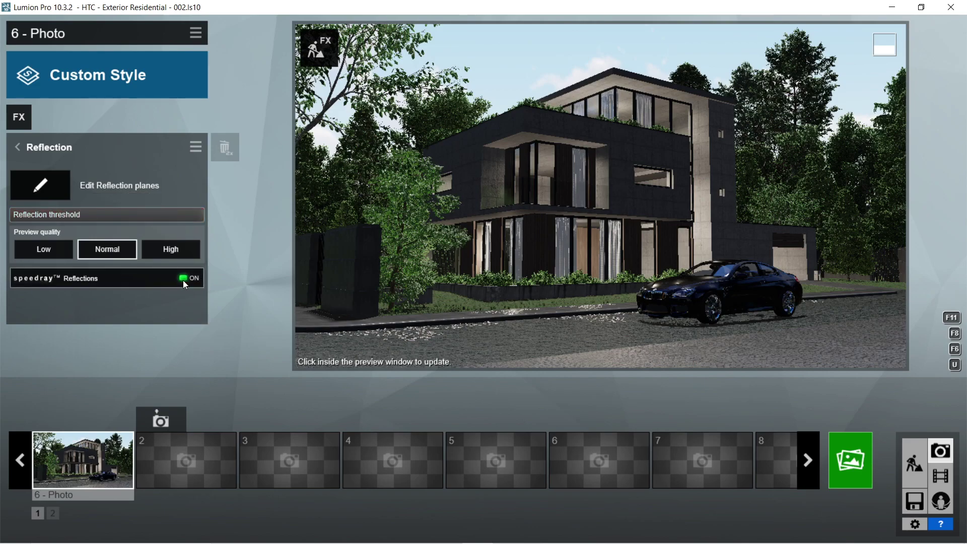
click(50, 249)
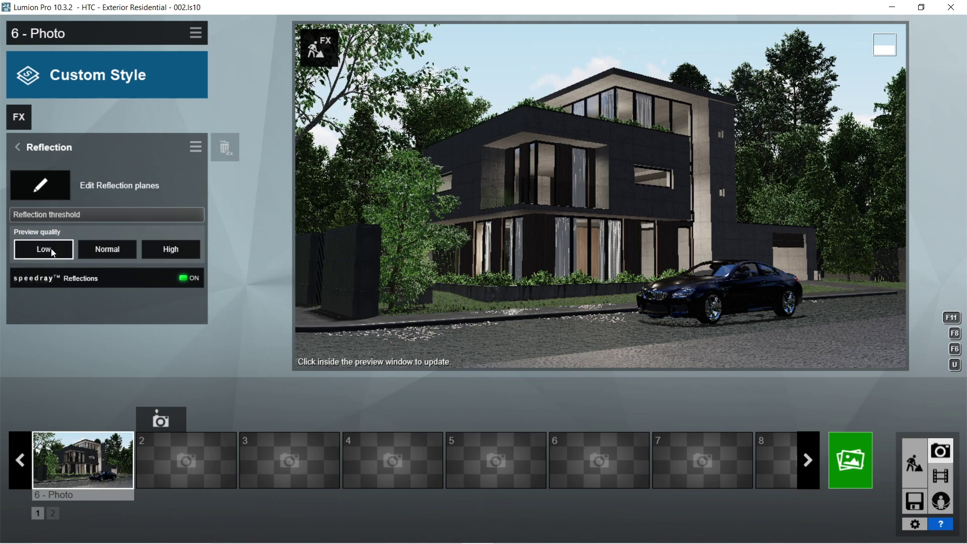
click(54, 187)
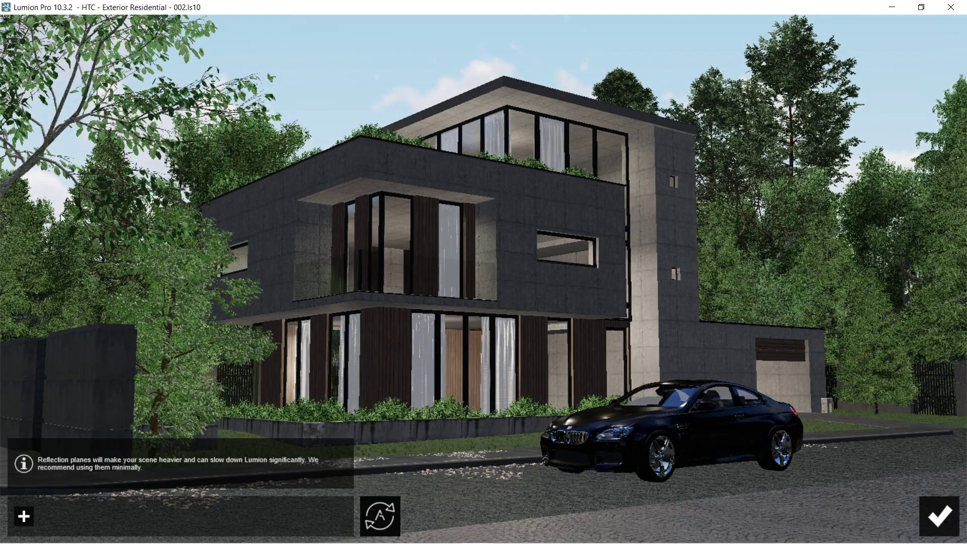
Add six reflection planes on the facade walls, ground-floor and upper windows, and dark upper wall.
click(24, 516)
click(346, 267)
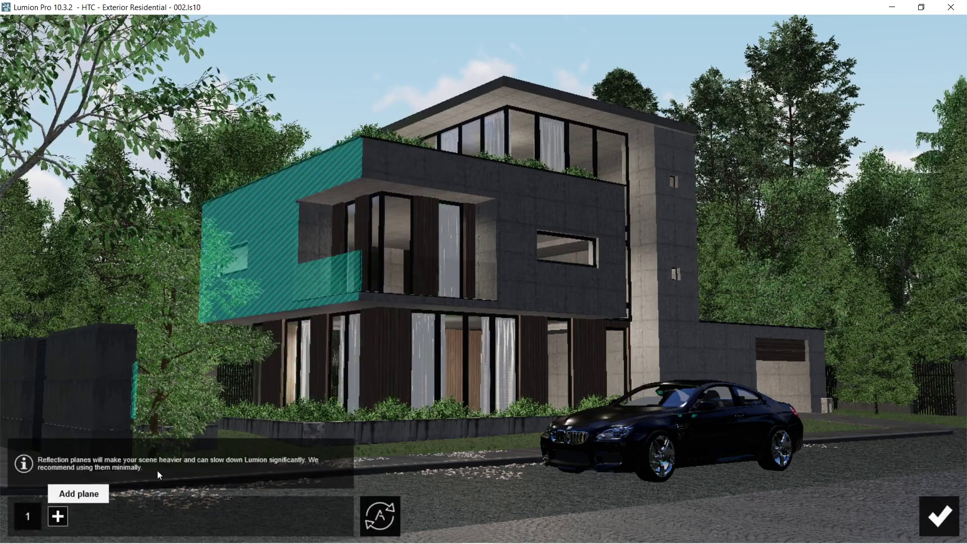
click(57, 516)
click(403, 262)
click(95, 516)
click(565, 151)
click(126, 516)
click(402, 237)
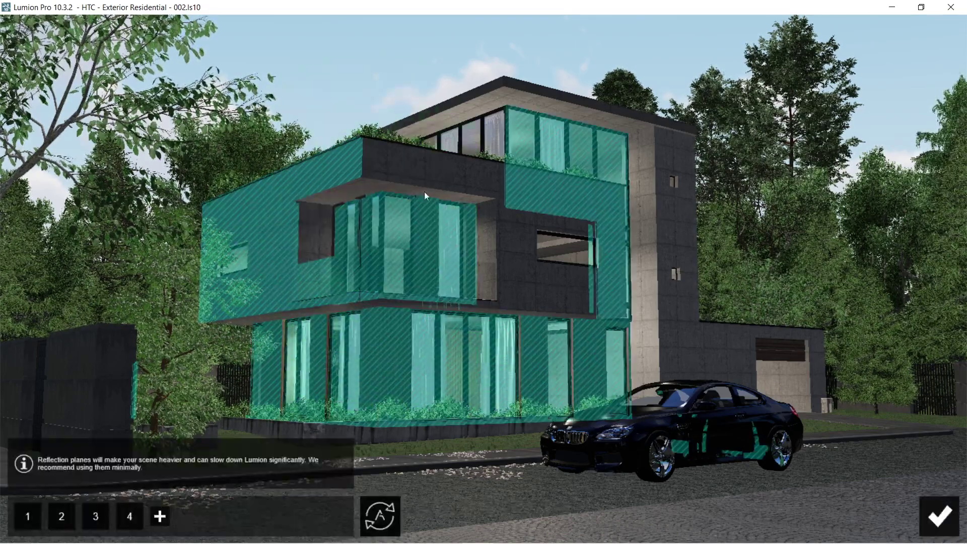
click(160, 517)
click(428, 171)
click(194, 516)
click(448, 273)
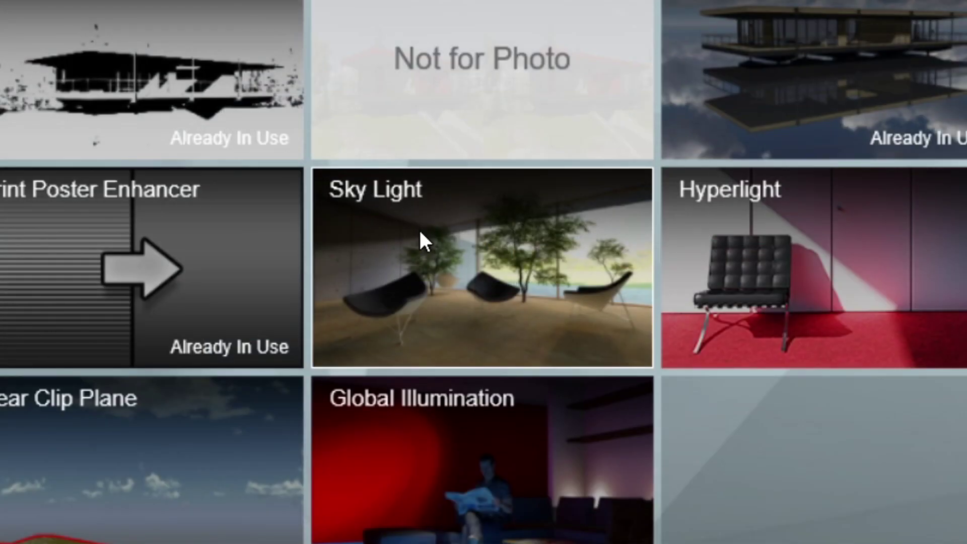
Add a Sky Light effect and set its render quality to Ultra.
click(518, 214)
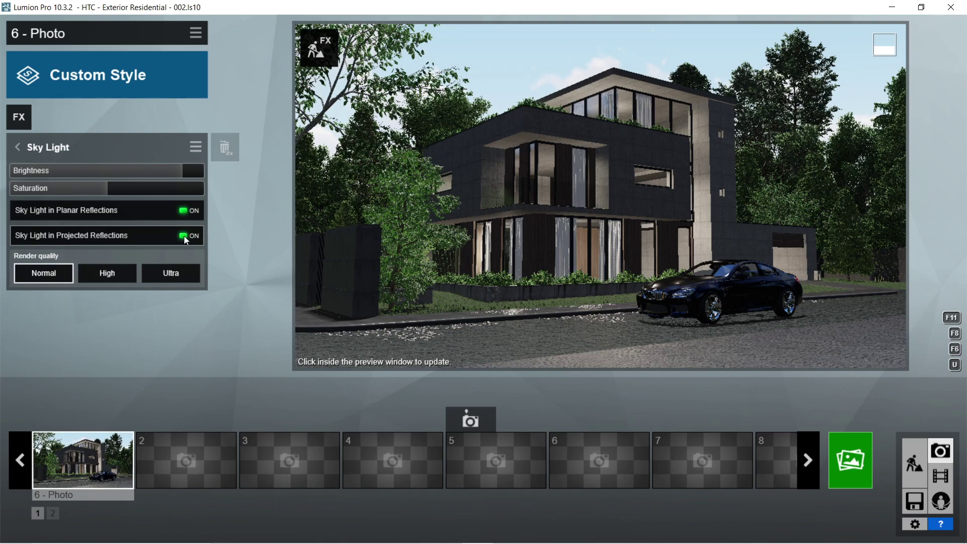
click(175, 276)
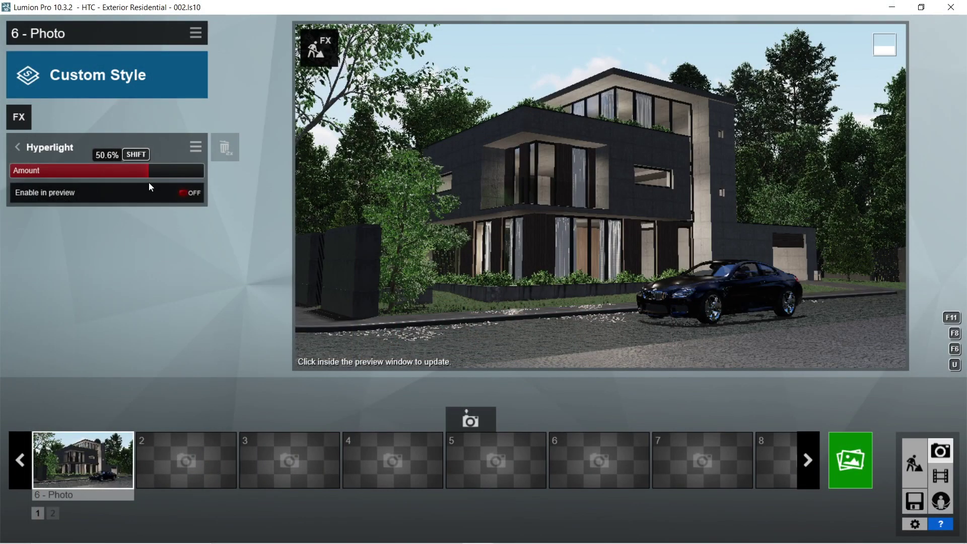
Turn on Enable in preview for the Hyperlight effect.
click(185, 194)
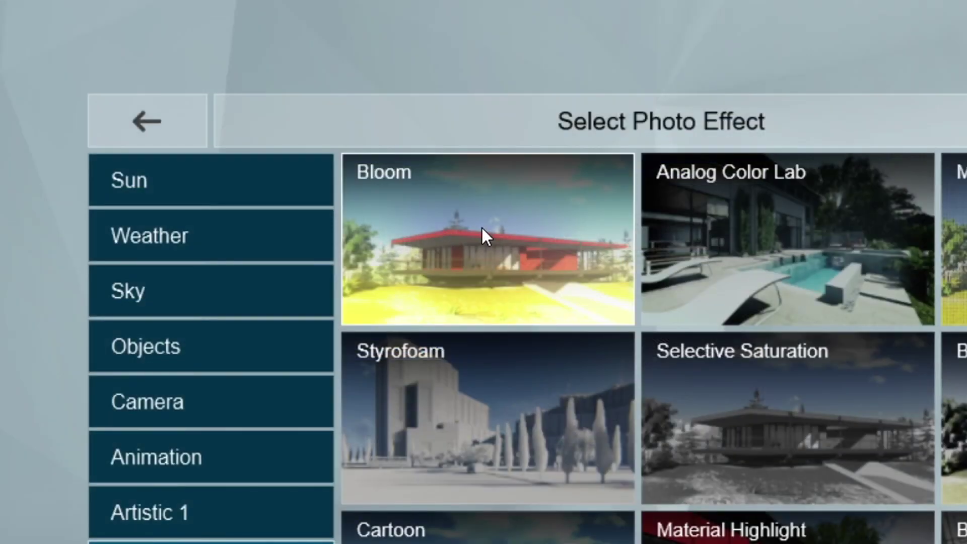
Add Bloom and Color Correction with tint about 0.2, vibrance 0.3 and raised brightness.
click(383, 140)
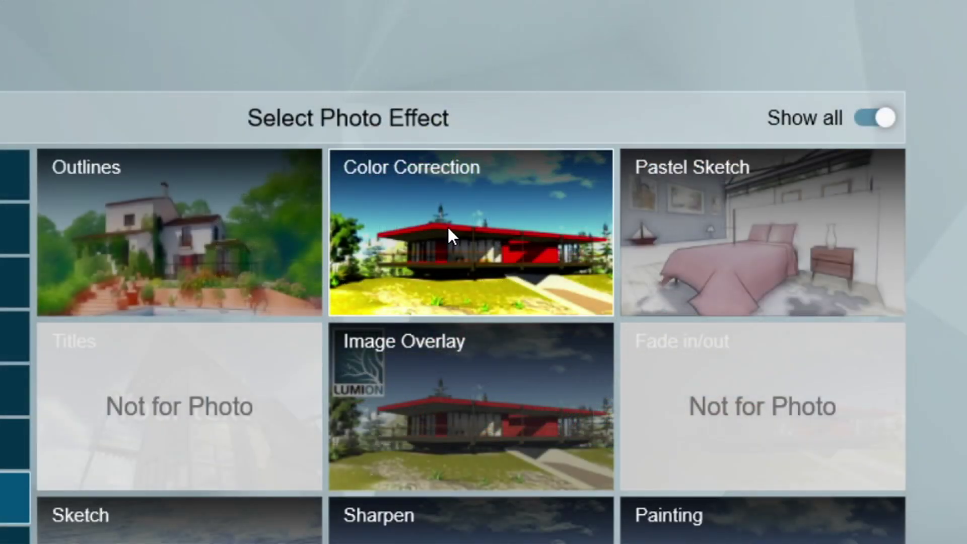
click(447, 225)
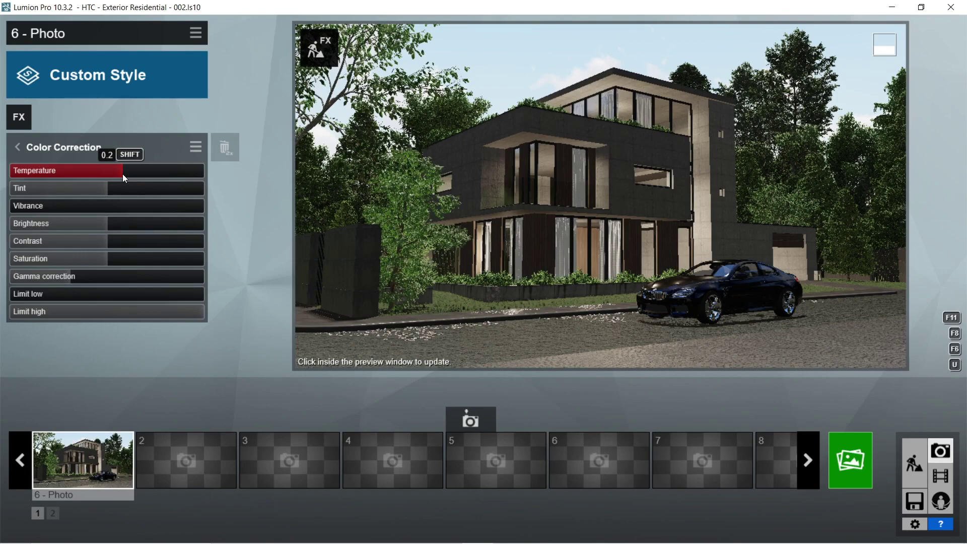
click(123, 189)
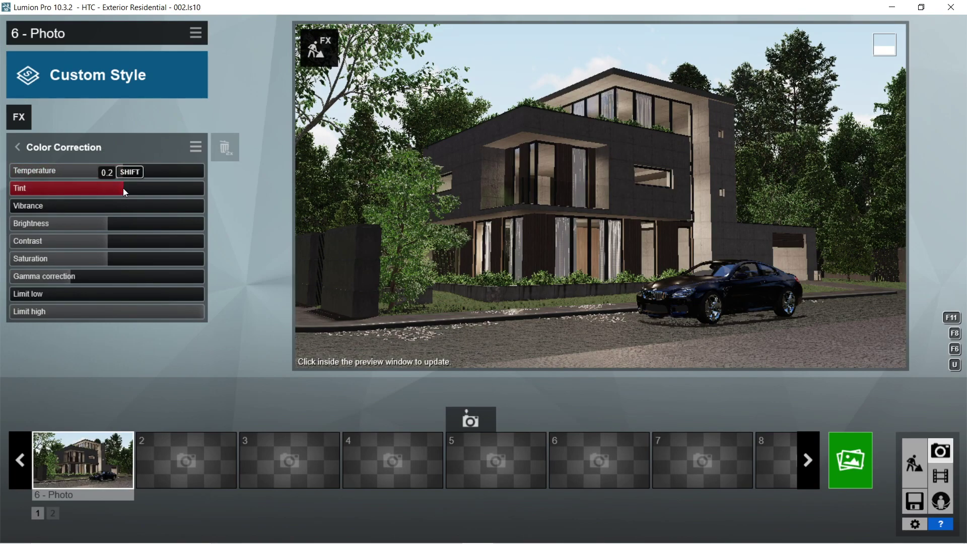
click(37, 207)
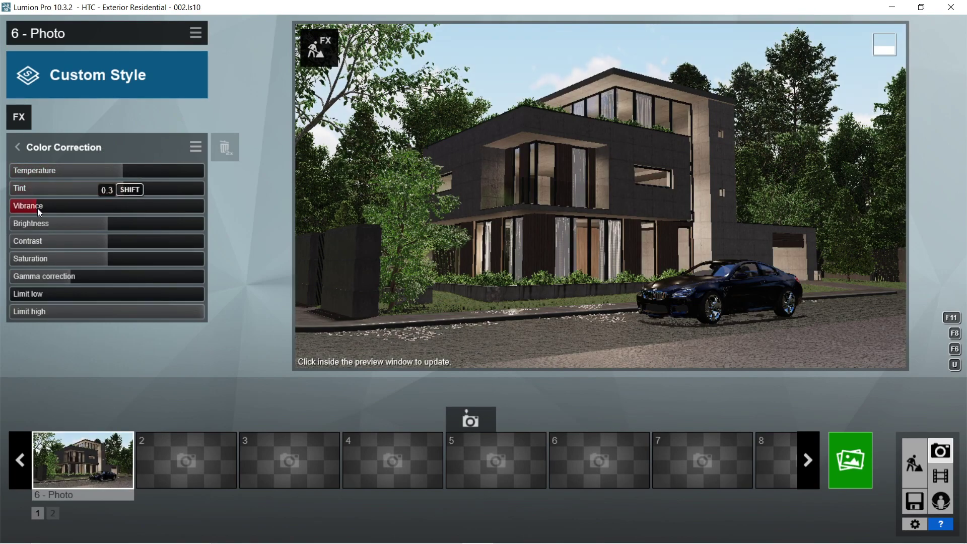
click(139, 226)
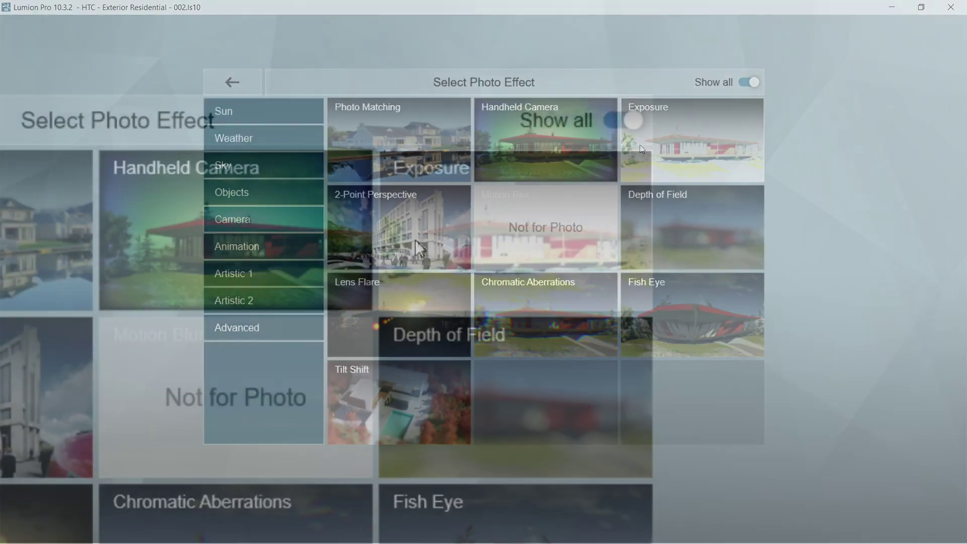
Add Exposure and Lens Flare, lowering bloom to 1.8 and raising master brightness.
click(681, 146)
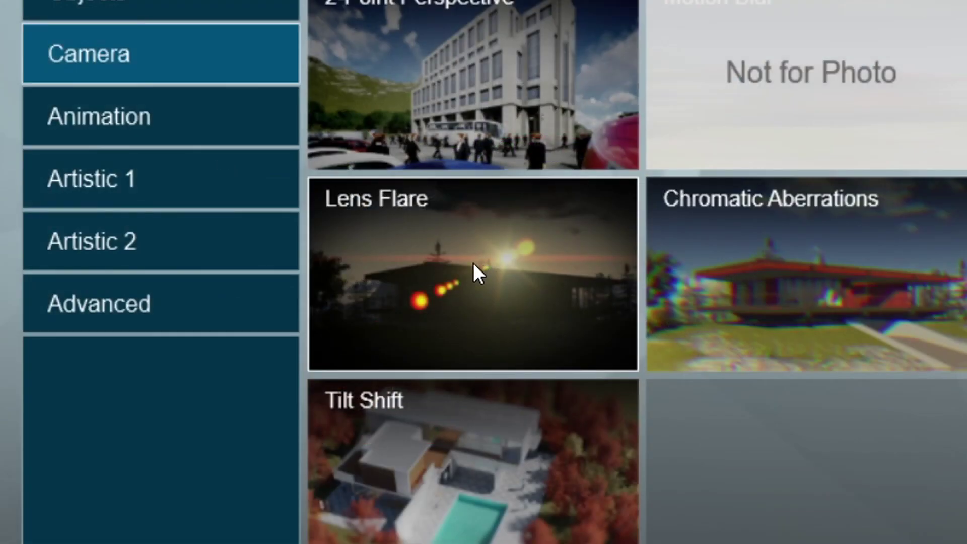
click(473, 263)
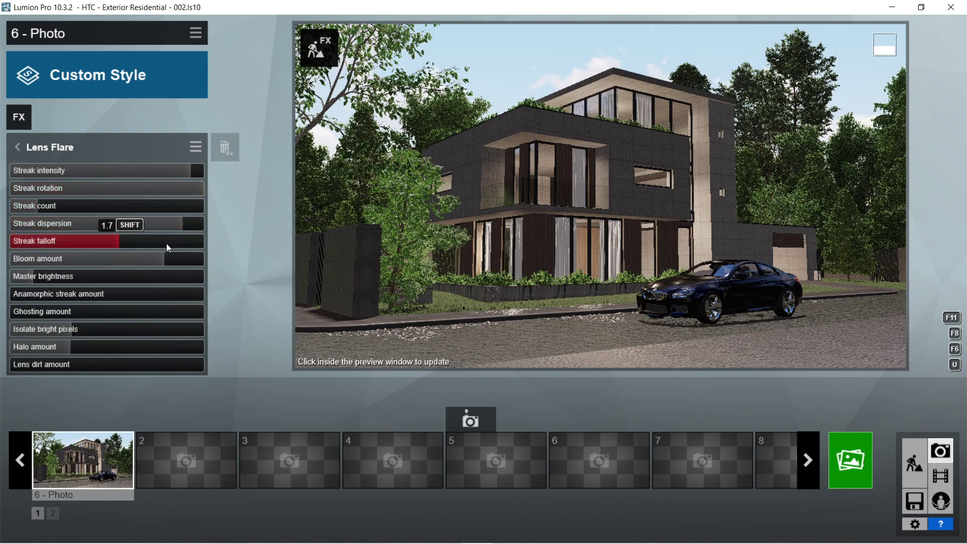
click(155, 260)
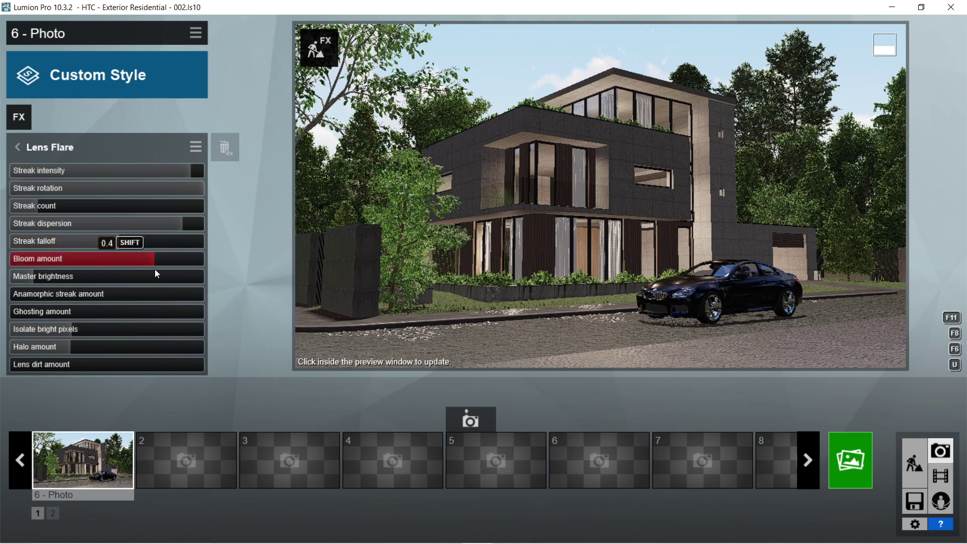
click(82, 278)
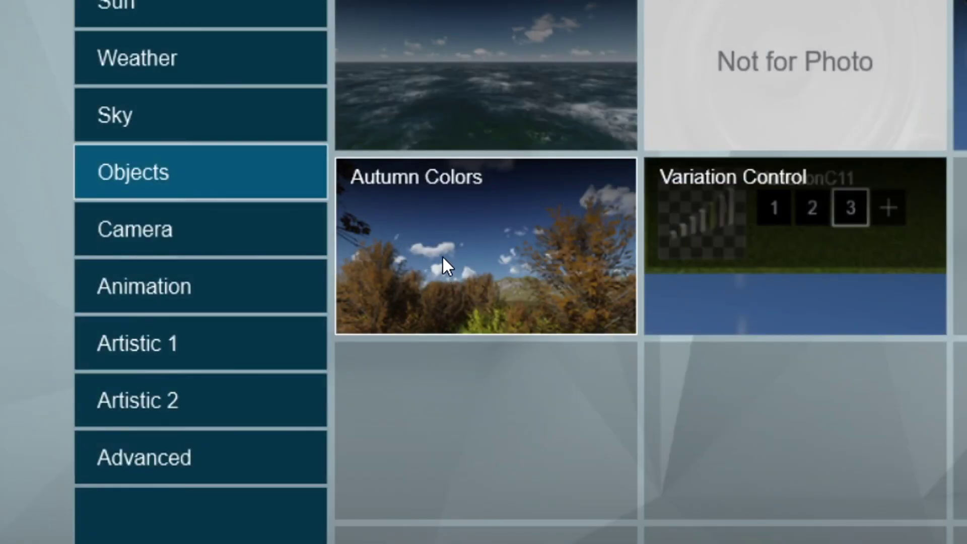
Add the Autumn Colors and Real Skies effects to the photo.
click(443, 255)
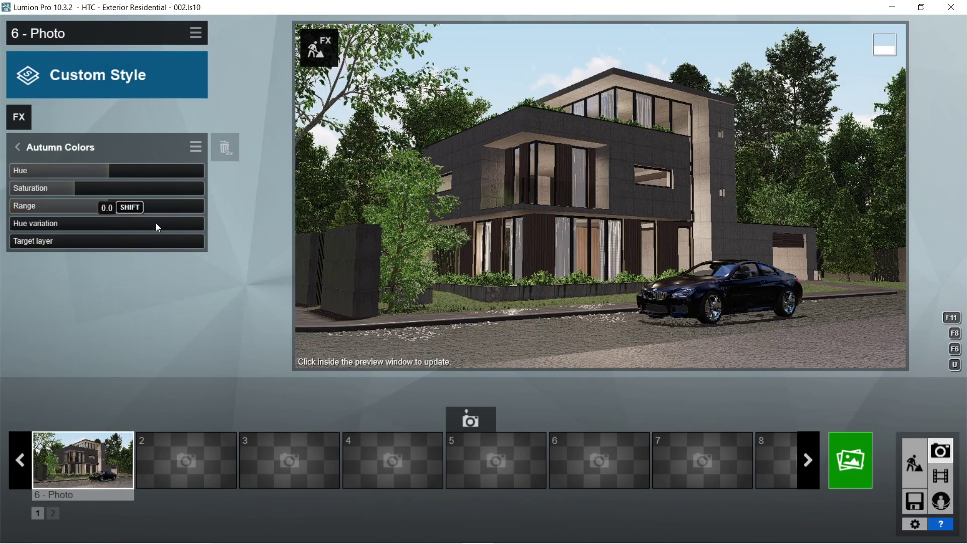
click(18, 117)
click(255, 171)
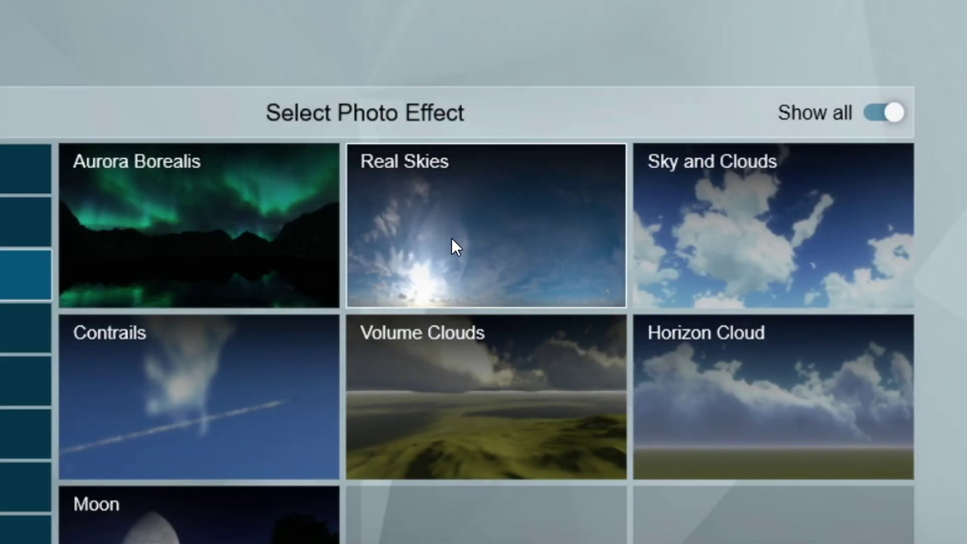
click(452, 240)
Choose the Clear 4 real sky with brightness 1.2 and overall brightness 1.3.
click(72, 186)
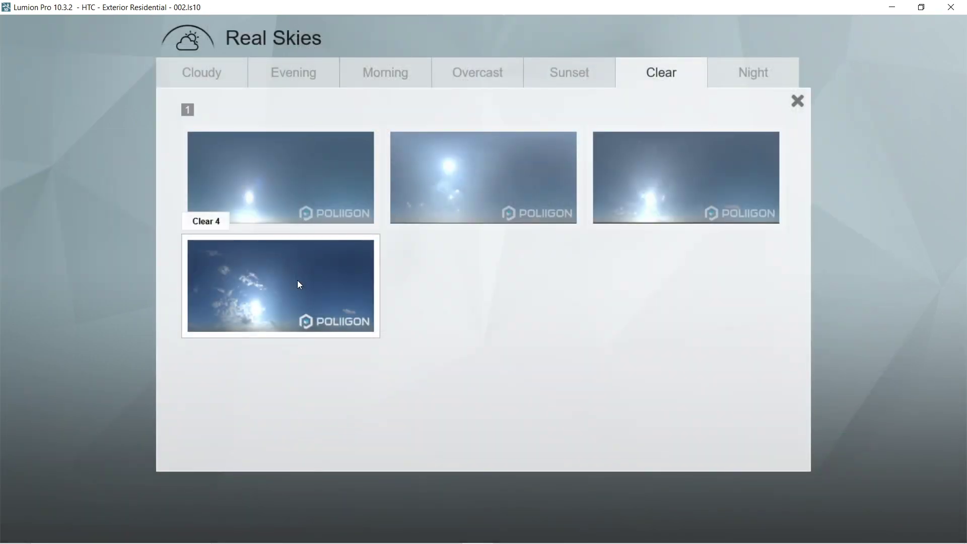
click(300, 284)
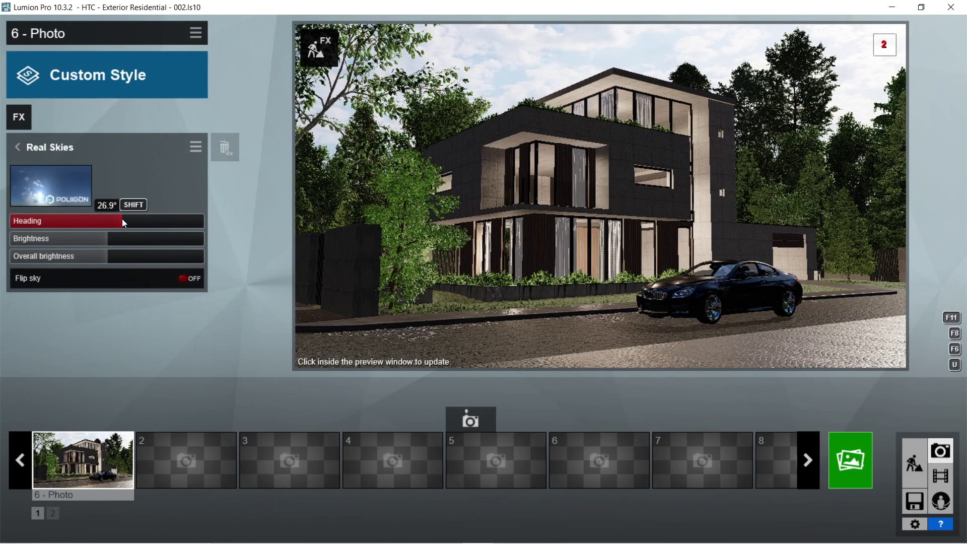
click(123, 237)
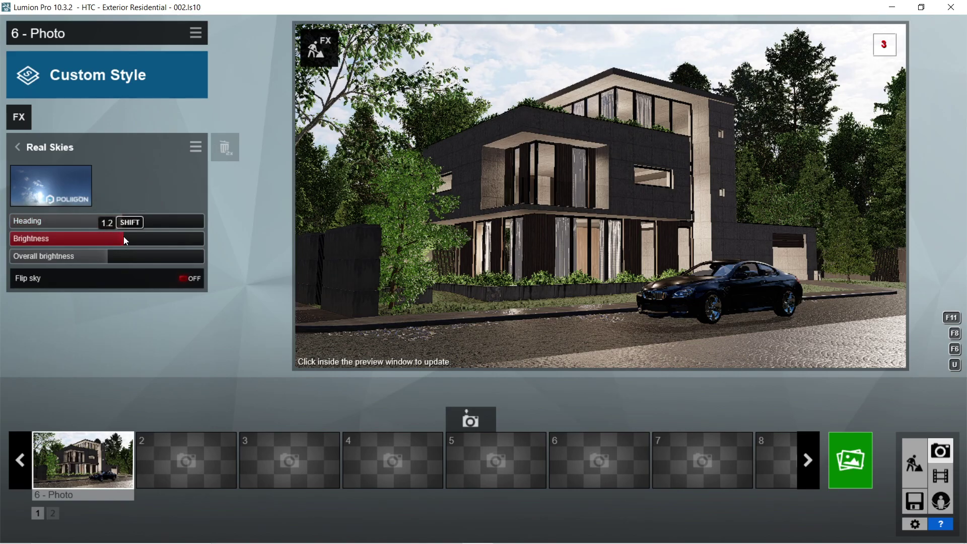
click(137, 257)
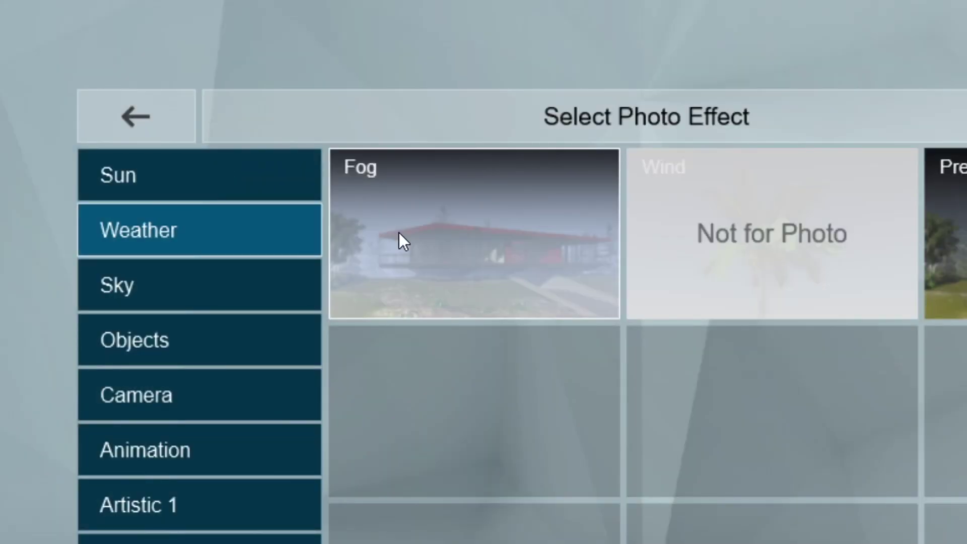
Add Fog and Precipitation, zeroing particle quantity, particle size and the blocking sliders.
click(357, 145)
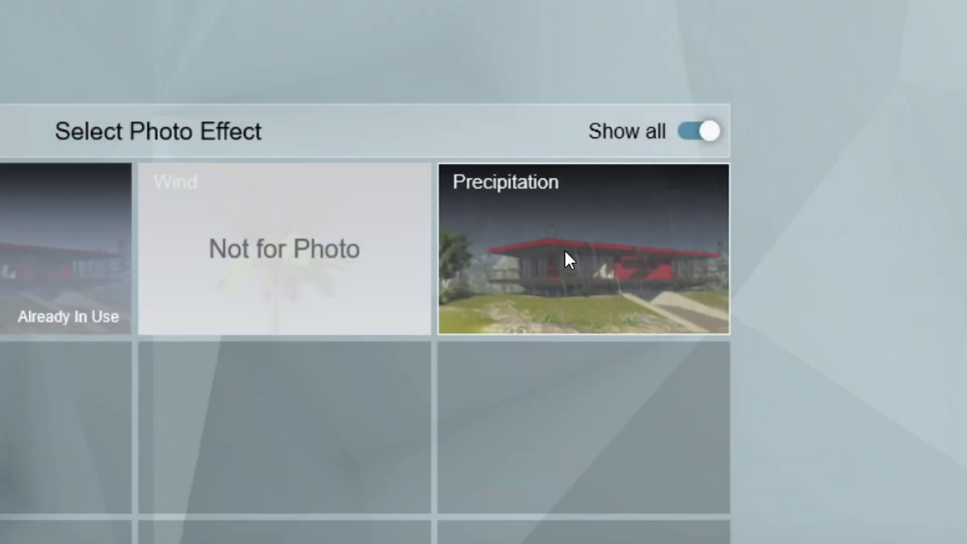
click(564, 248)
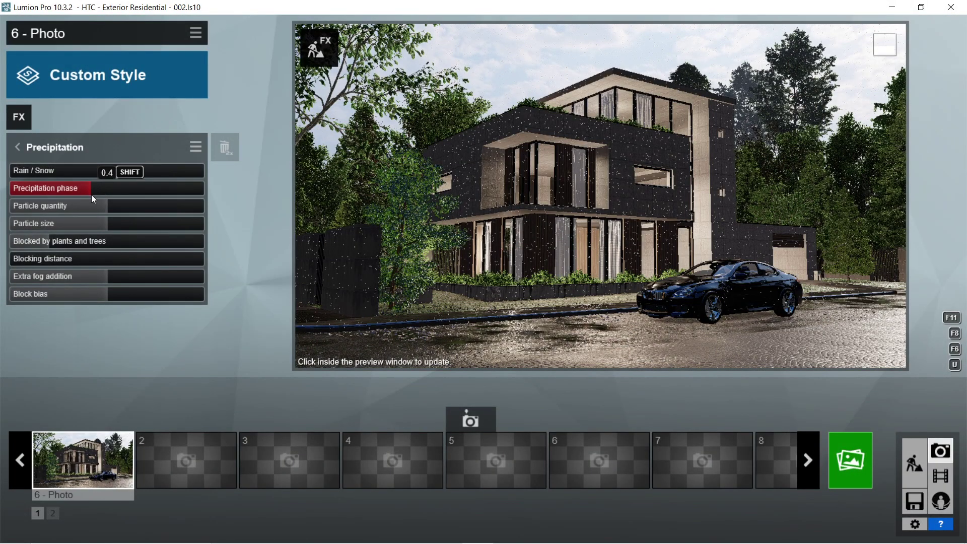
drag(104, 203, 2, 206)
click(10, 223)
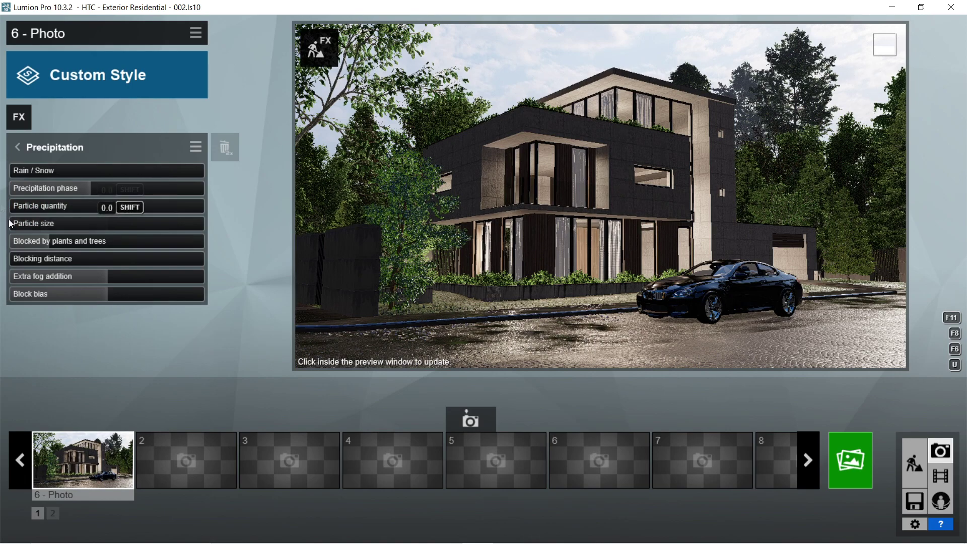
click(41, 240)
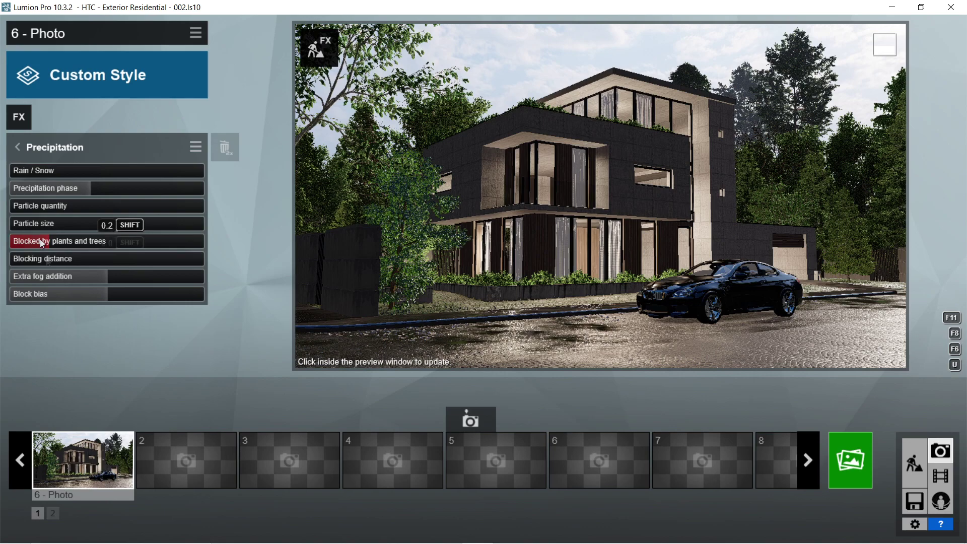
drag(47, 261, 3, 279)
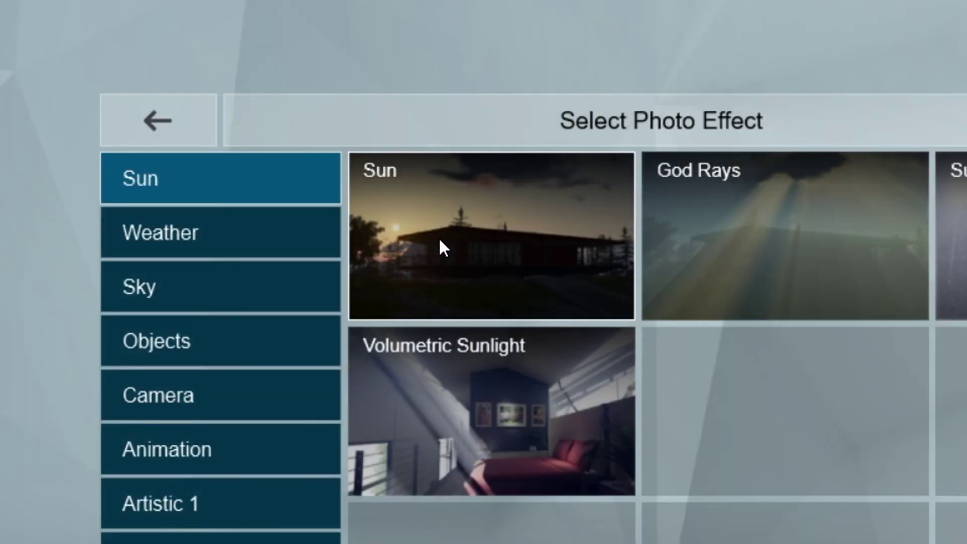
Add a Sun effect with height 27.5°, heading 57.3° and brightness 0.8.
click(374, 145)
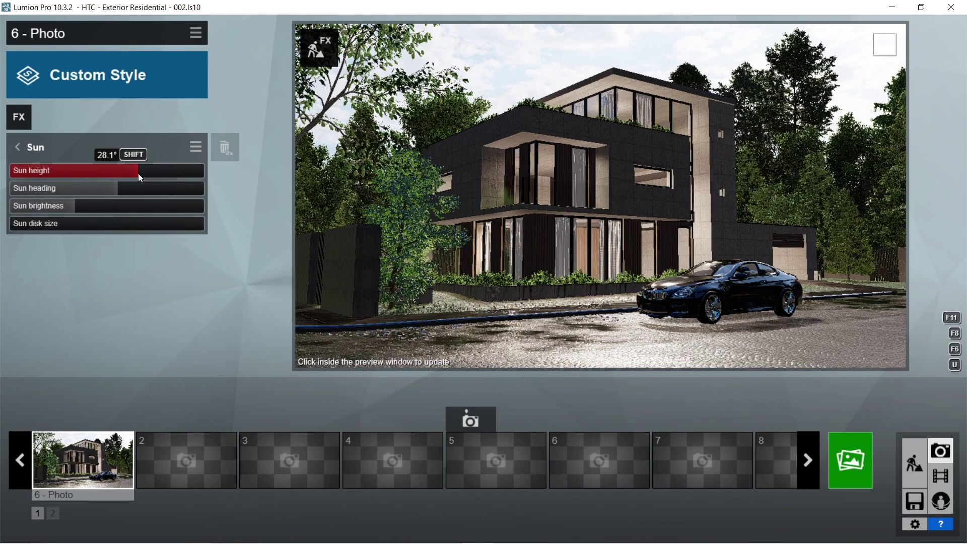
drag(138, 173, 137, 173)
click(138, 193)
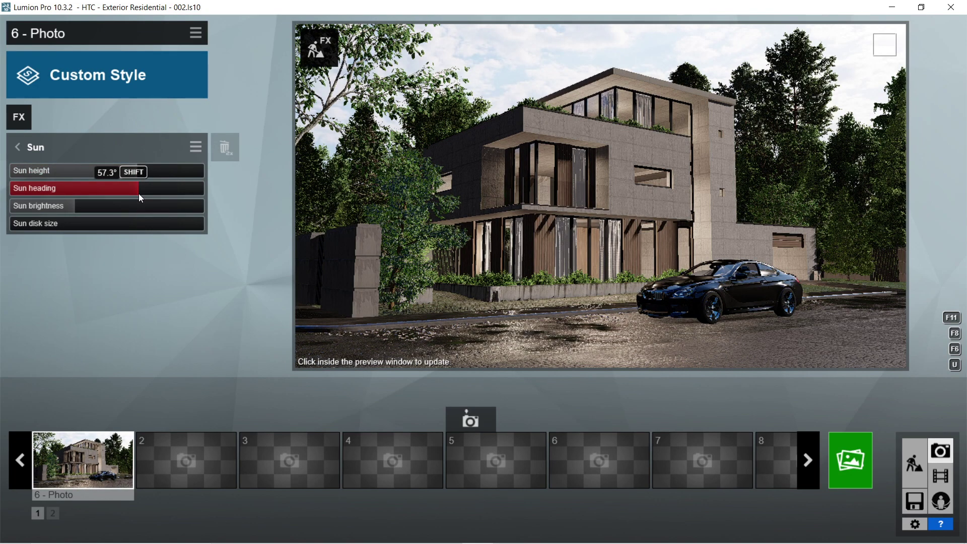
click(87, 207)
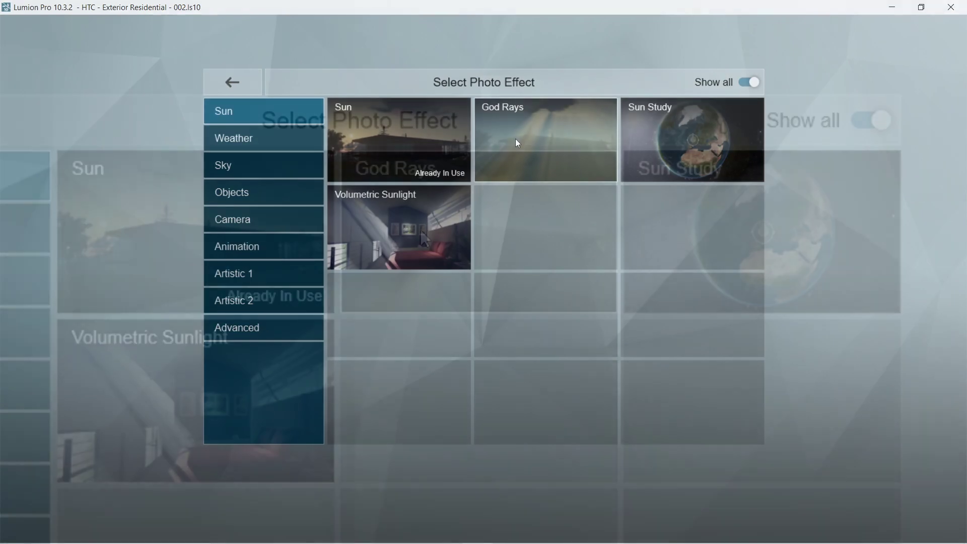
Add God Rays with shortened length (4.2) and reduced intensity.
click(518, 144)
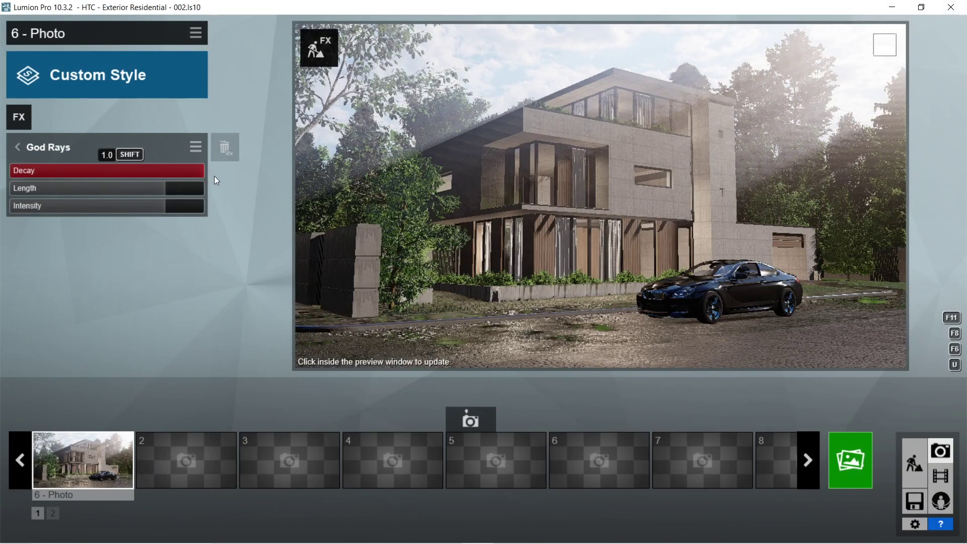
drag(165, 189, 79, 192)
click(92, 207)
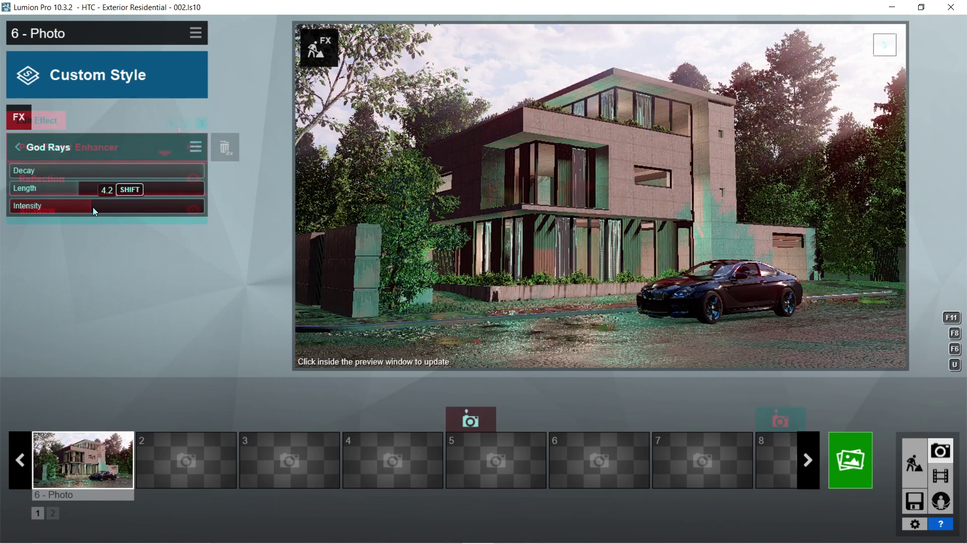
click(17, 147)
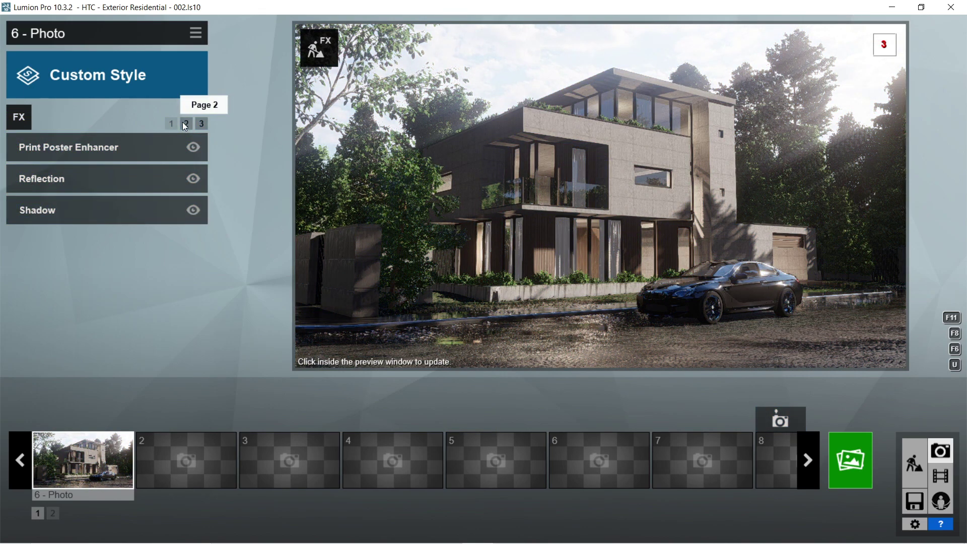
Render the photo at Print size 3840x2160, then nudge the blurred car layer right.
click(186, 124)
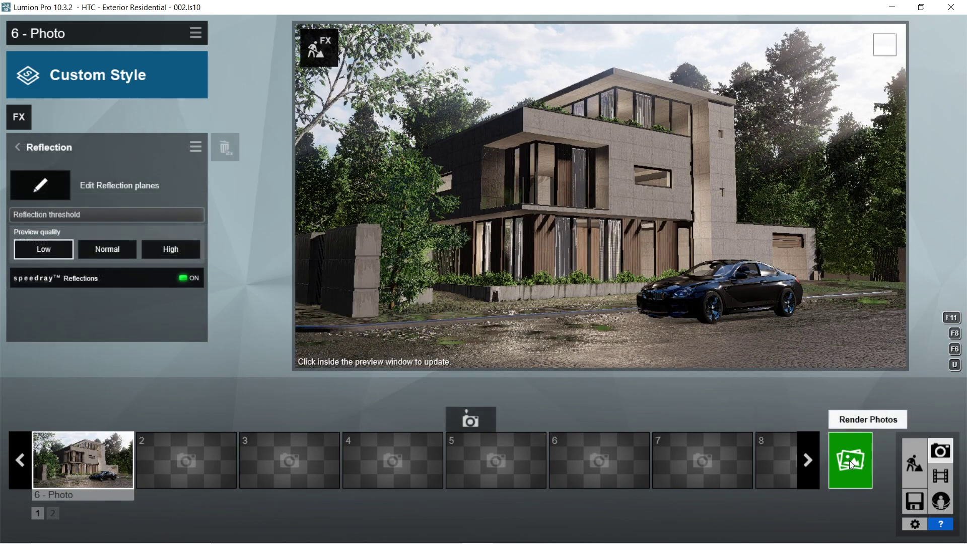
click(851, 461)
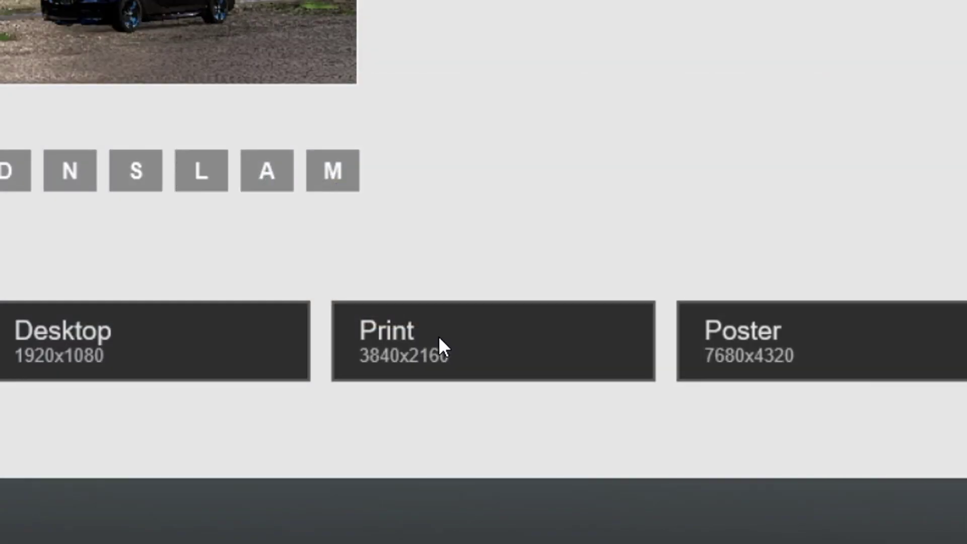
click(436, 346)
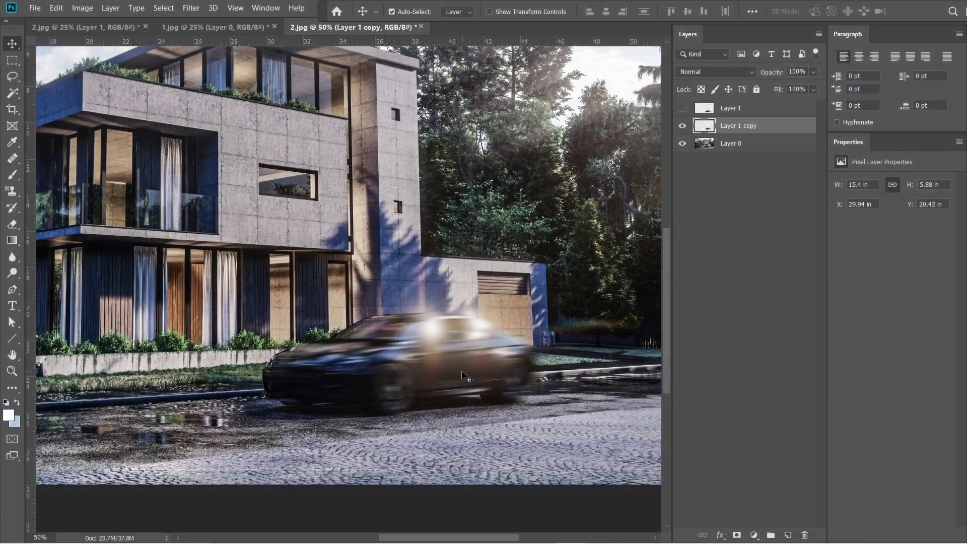
drag(466, 376, 466, 376)
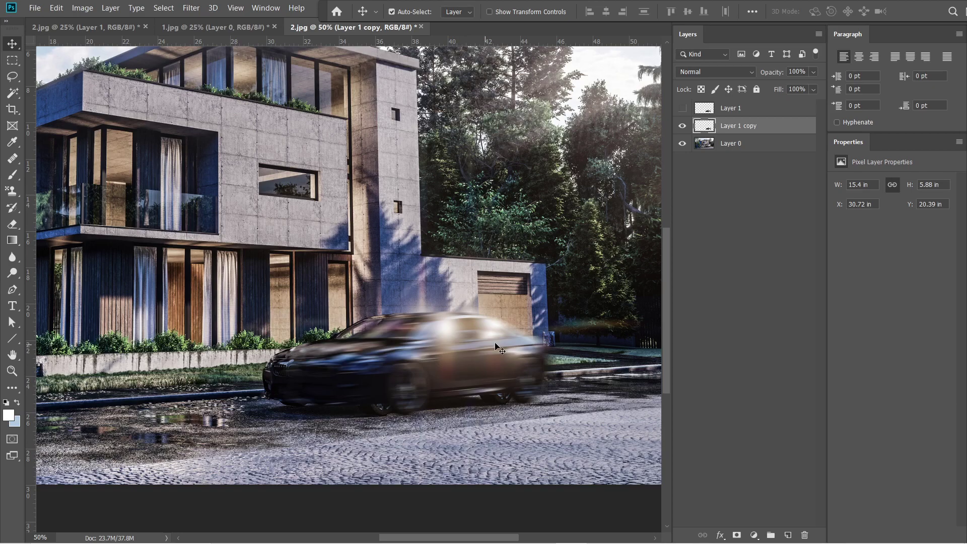